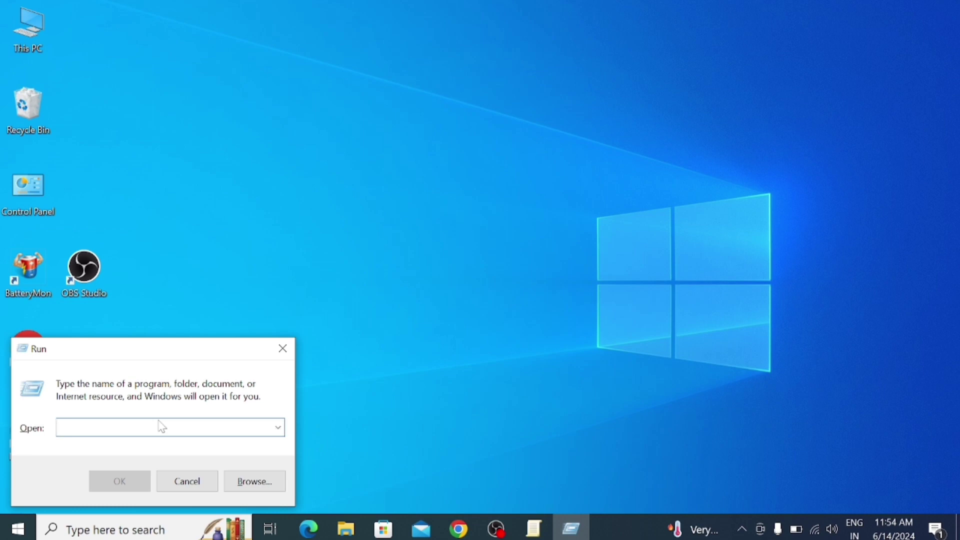
Step: Run gpedit.msc to open the Local Group Policy Editor and maximize its window
type("gp")
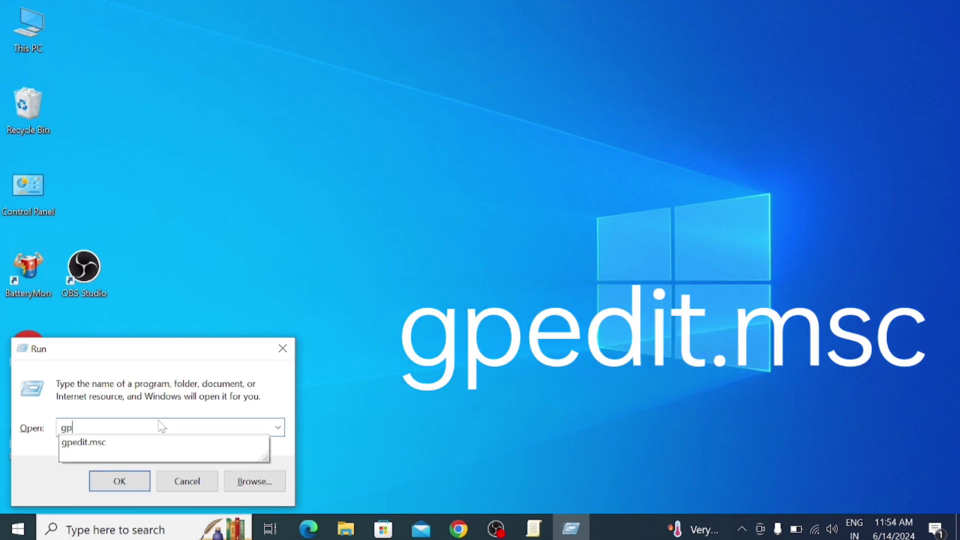
type("edit.msc")
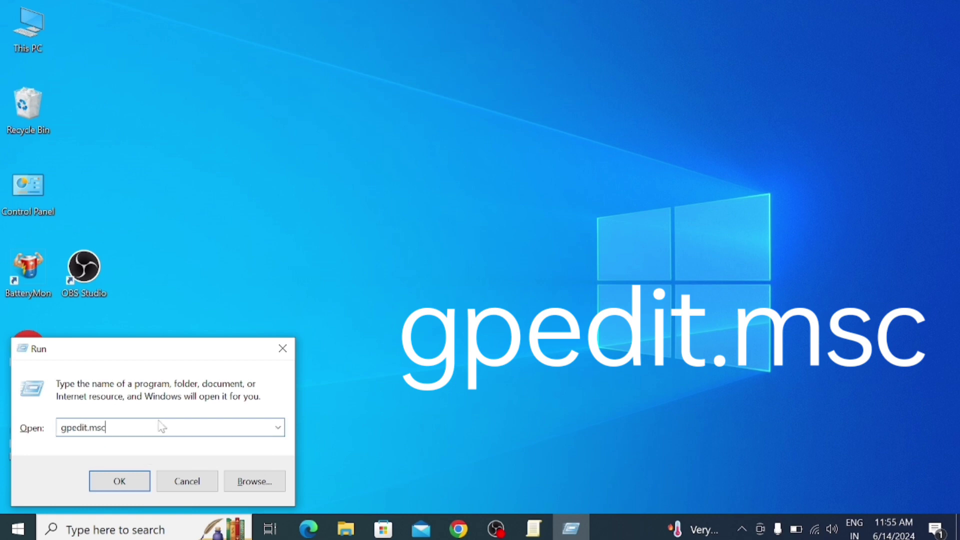
key("Return")
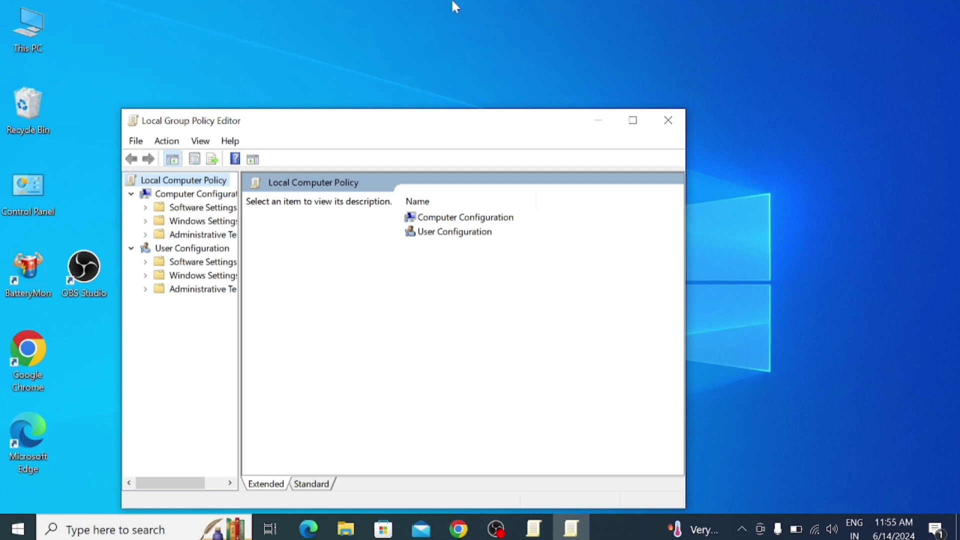
left_click(632, 123)
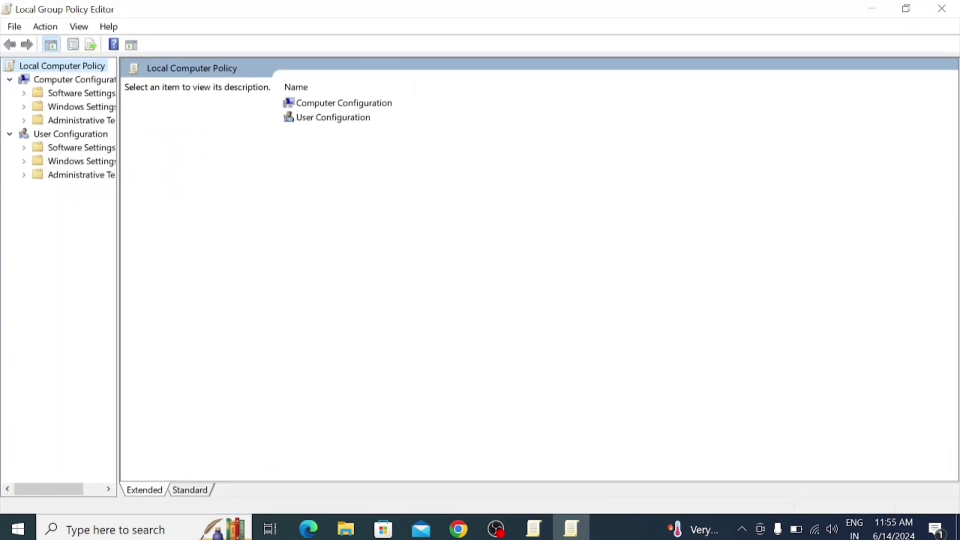
Step: Show All Settings within the Administrative Templates of User Configuration
double_click(76, 136)
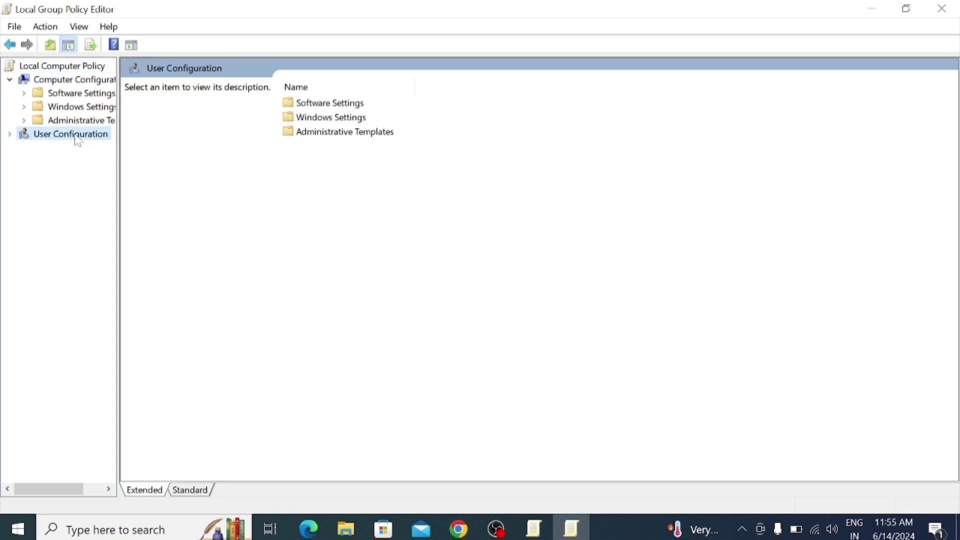
double_click(343, 131)
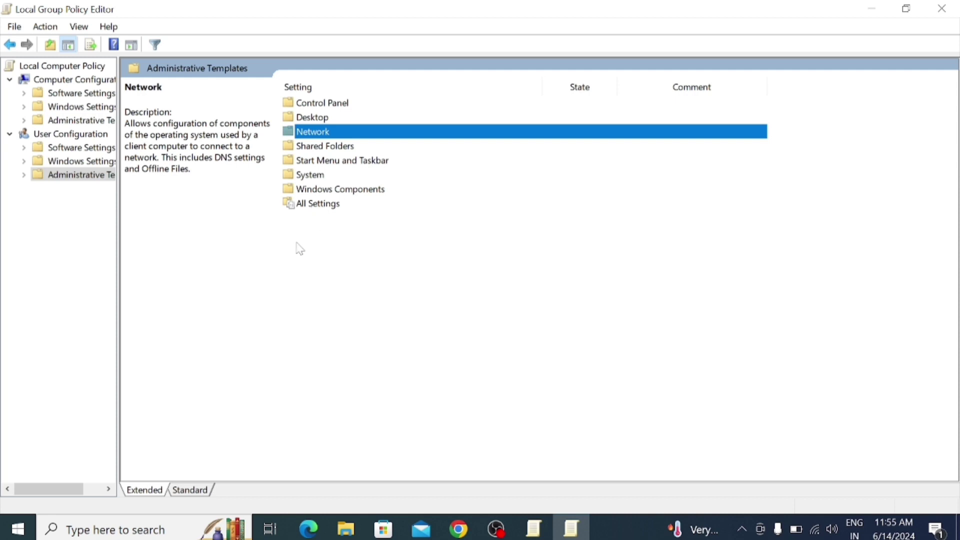
double_click(318, 204)
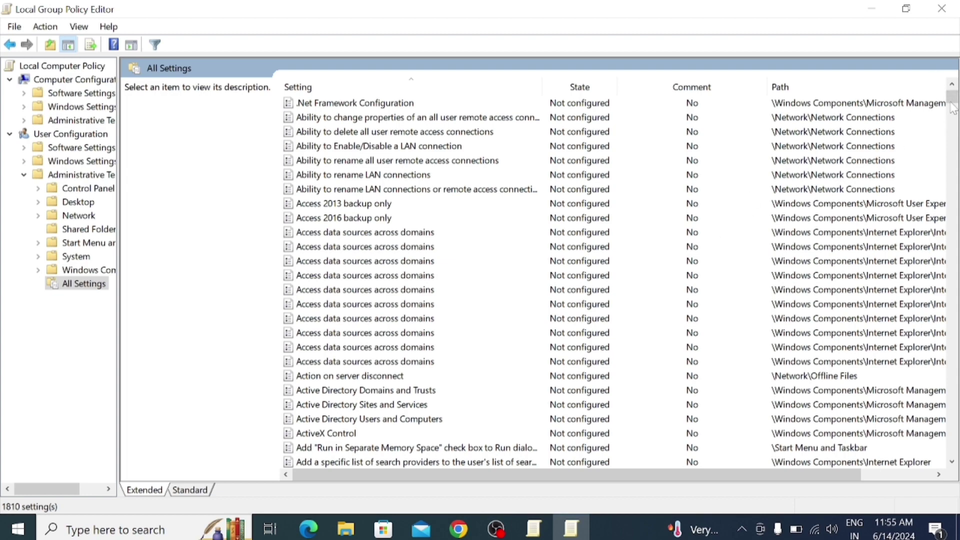
Step: Set the Windows Automatic Updates policy to Disabled, then apply and confirm the change
left_click_drag(952, 96, 954, 427)
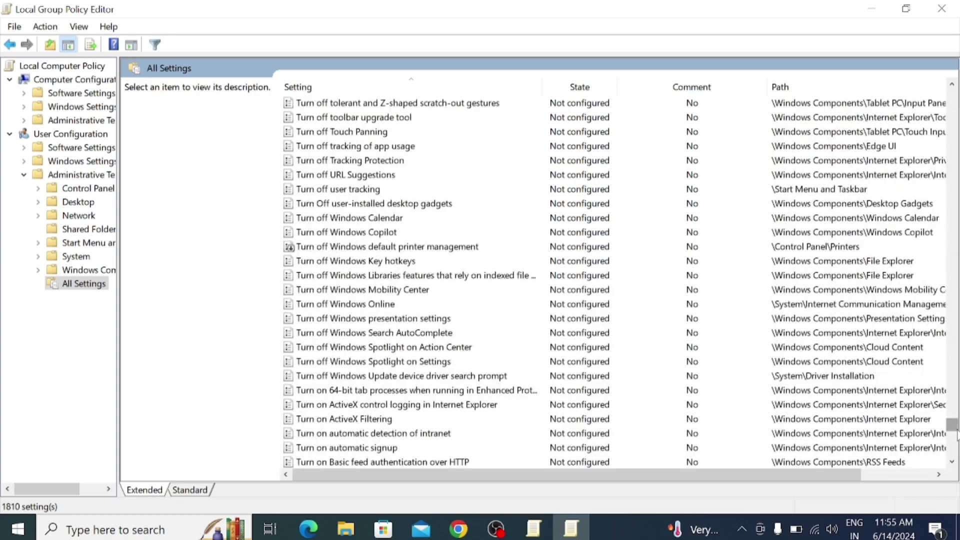
left_click(689, 392)
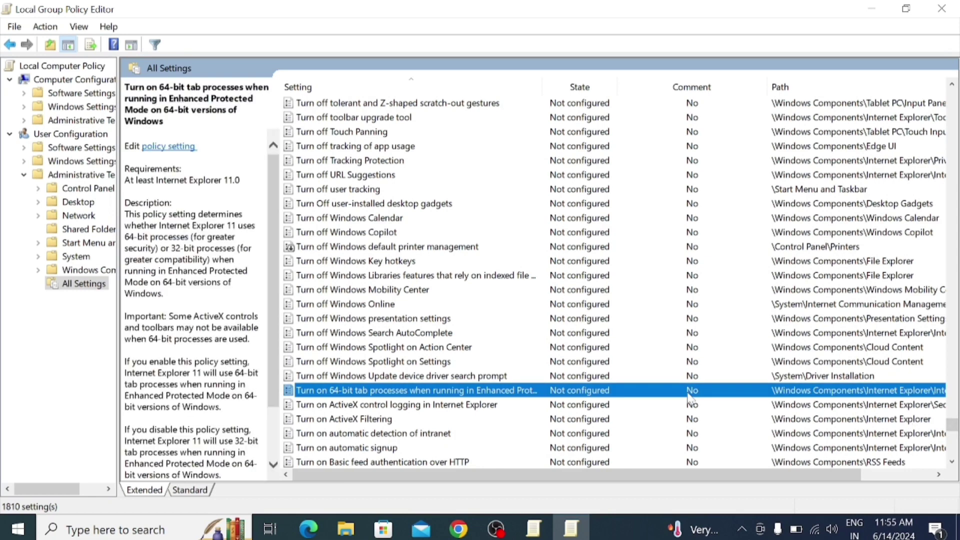
key("w")
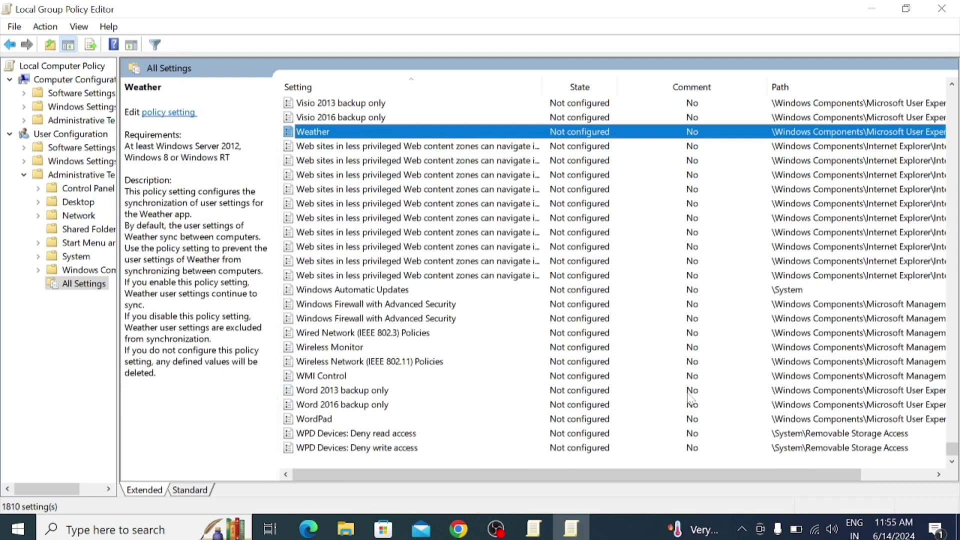
left_click(371, 290)
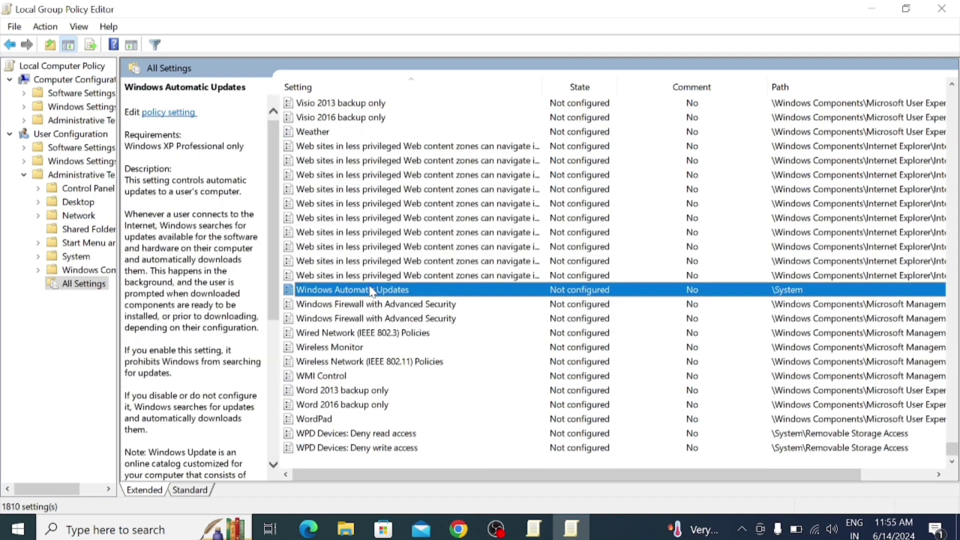
right_click(371, 290)
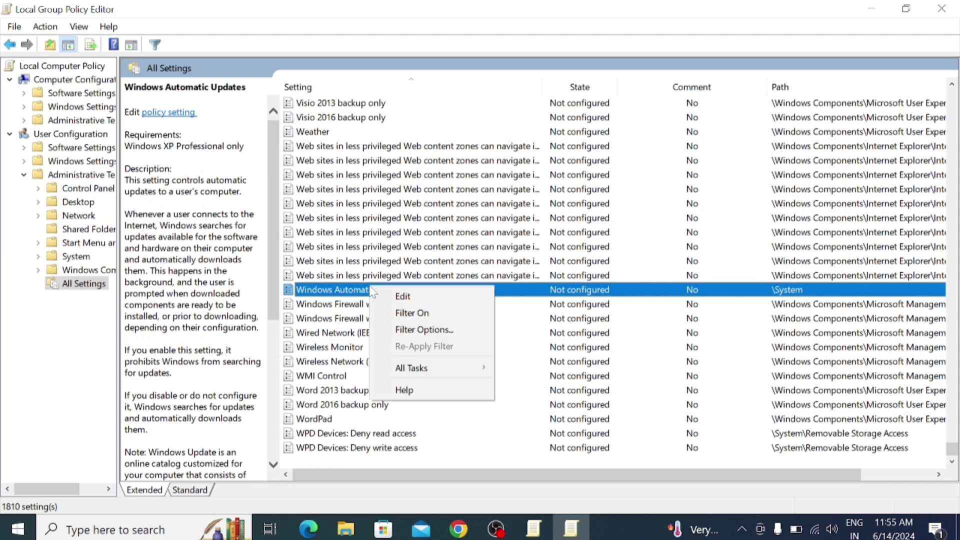
left_click(406, 300)
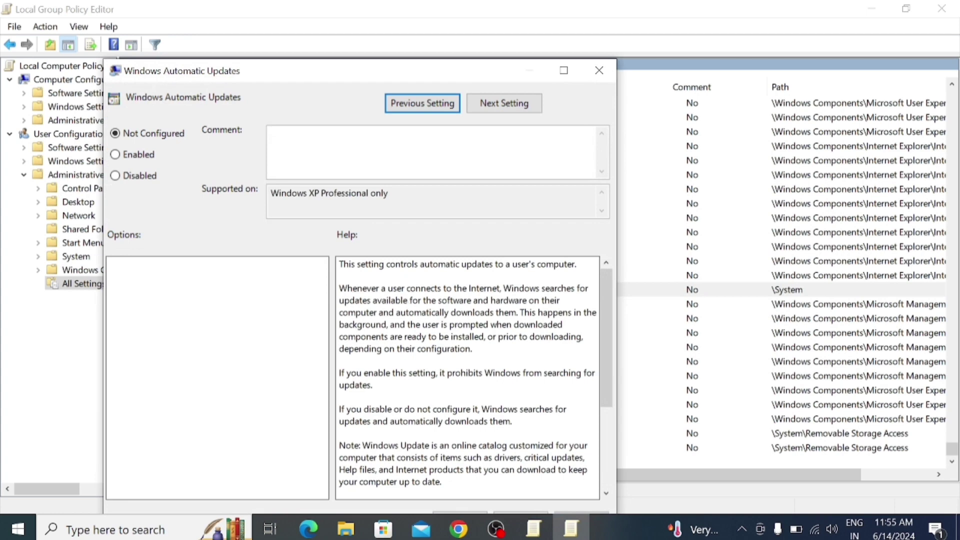
left_click(564, 70)
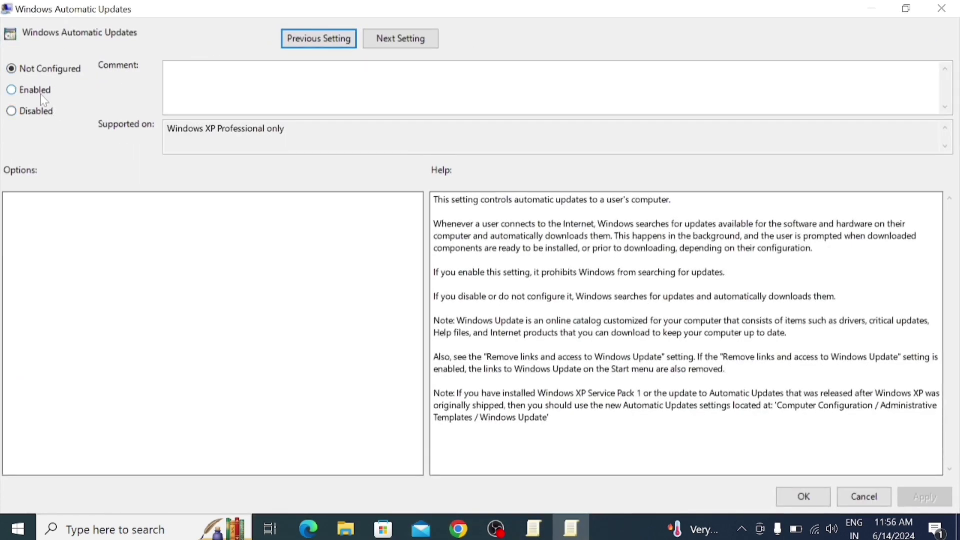
left_click(18, 114)
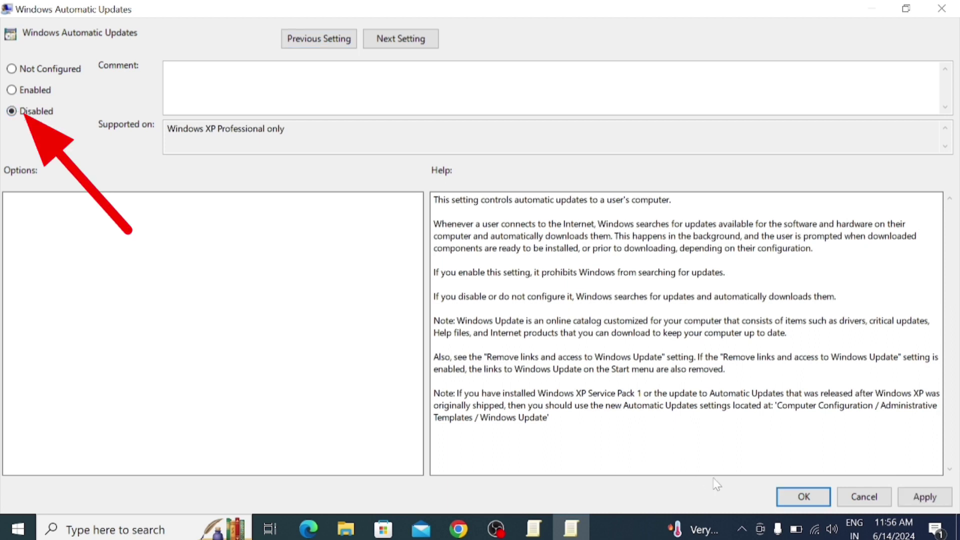
left_click(928, 502)
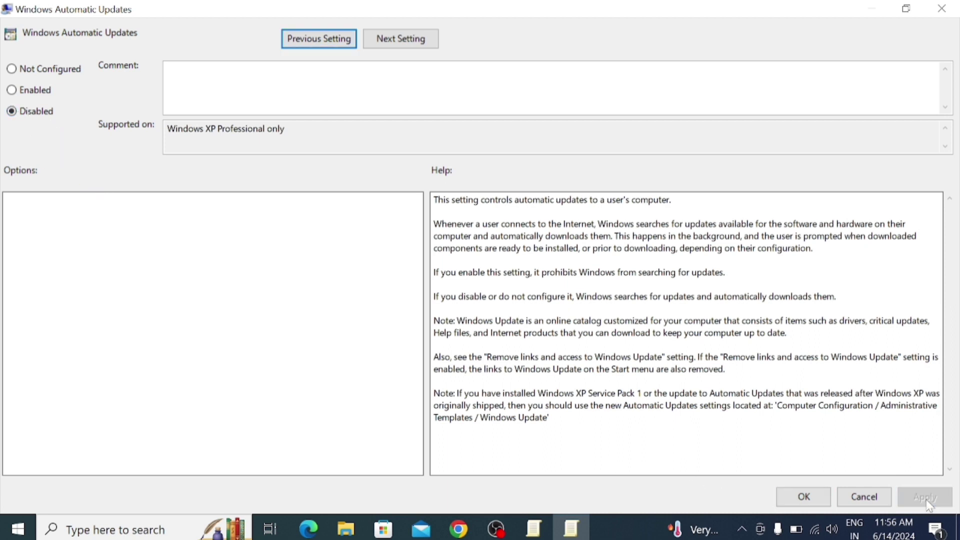
left_click(809, 500)
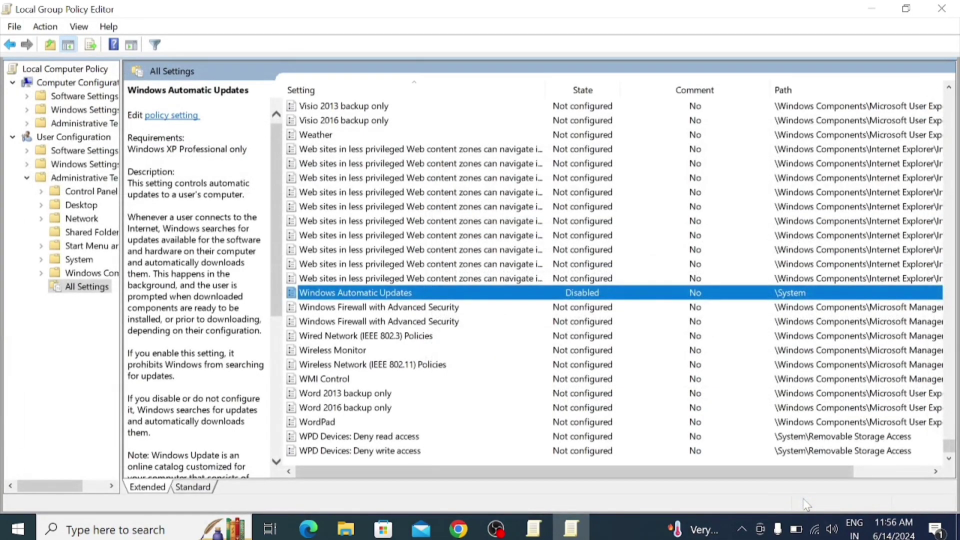
Step: Close the Local Group Policy Editor and refresh the desktop
left_click(942, 9)
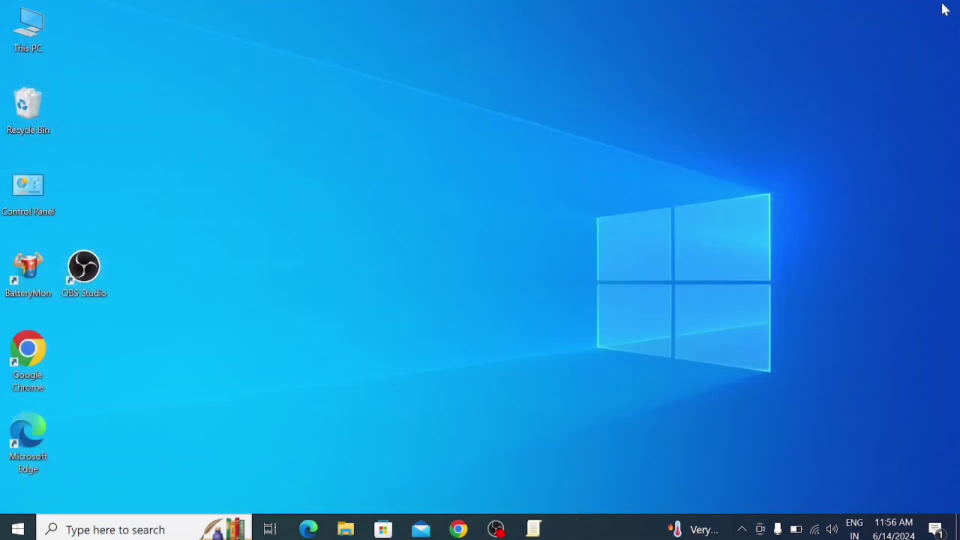
right_click(569, 95)
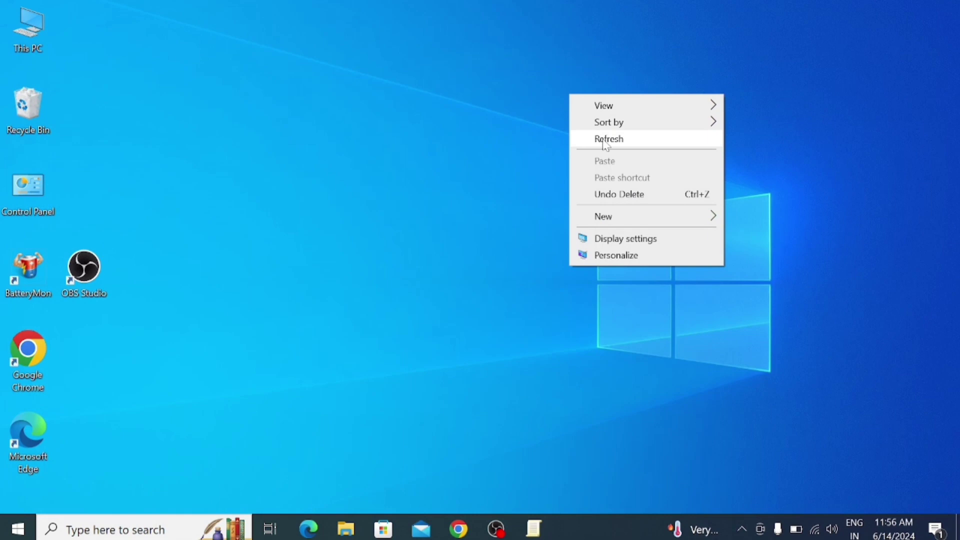
left_click(602, 138)
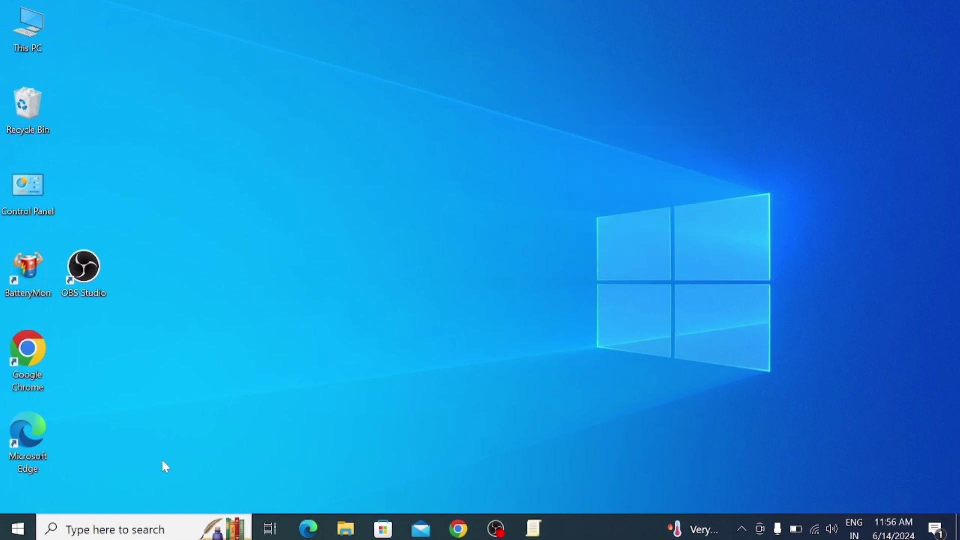
Step: Search Windows for the Services app, open it and maximize its window
left_click(130, 533)
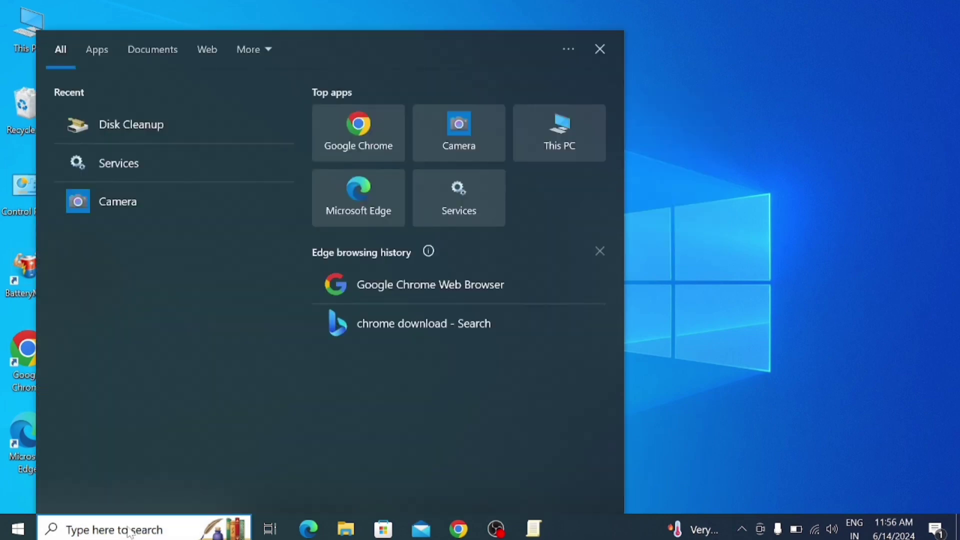
type("sarvi")
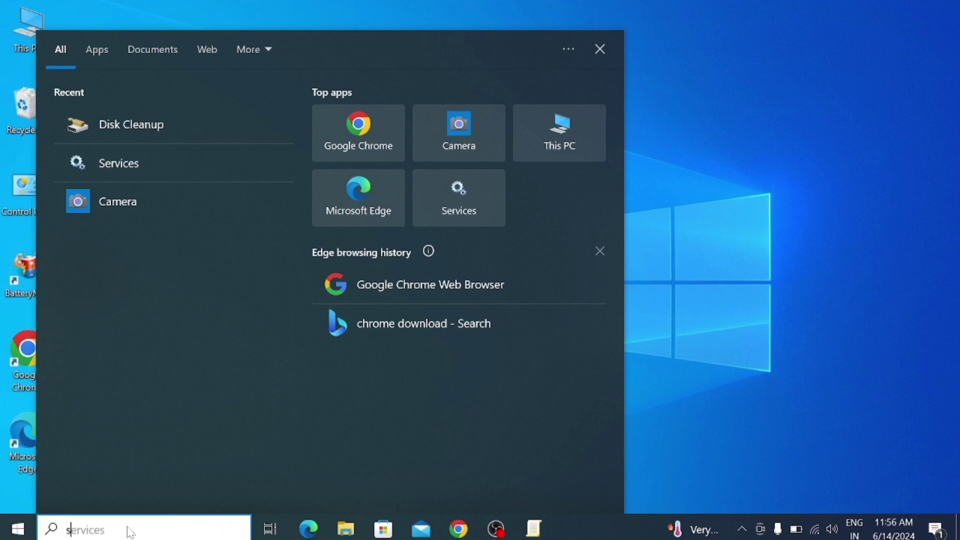
type("c")
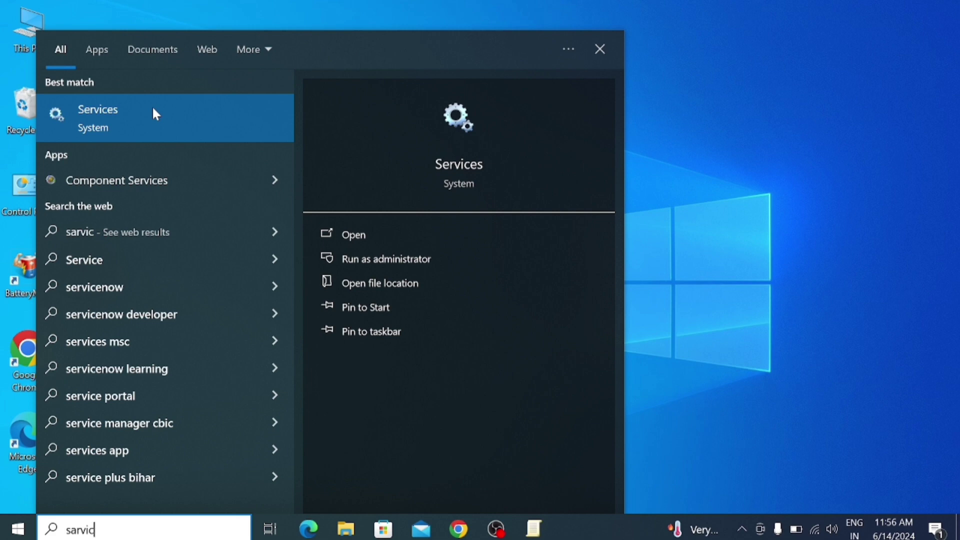
left_click(153, 110)
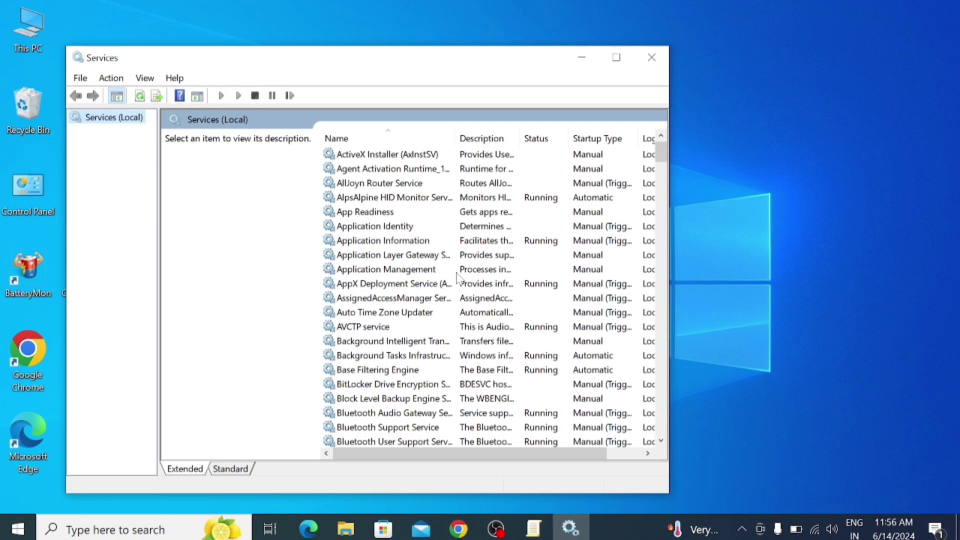
left_click(615, 57)
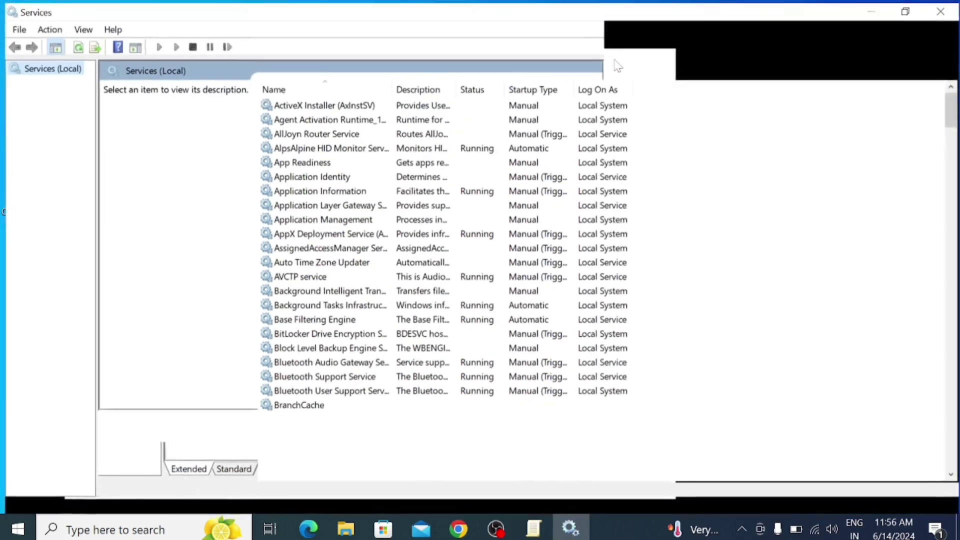
Step: Find the Windows Update service in the list of local services and open its properties
left_click(298, 233)
key("w")
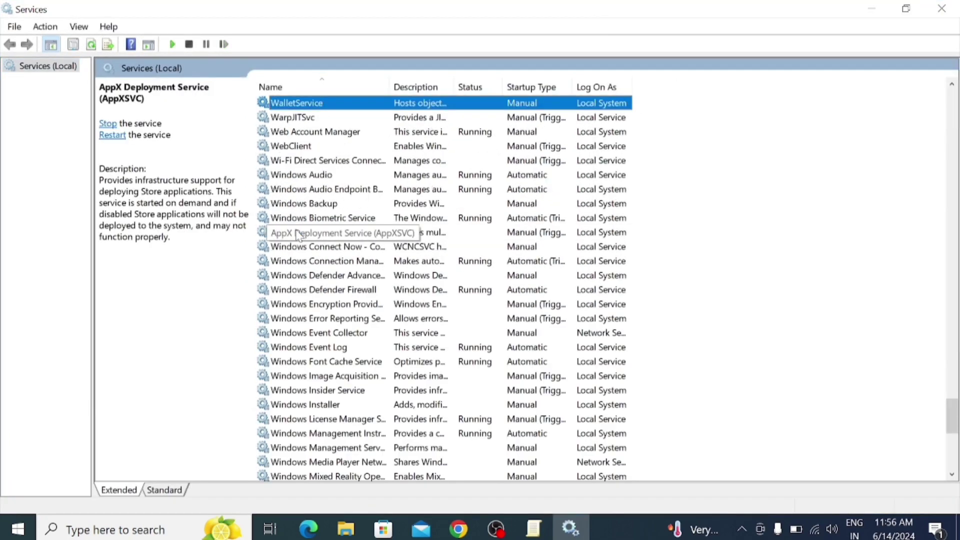
key("Down")
key("Down")
key("Down")
key("Down")
key("Down")
key("Down")
key("Down")
key("Down")
key("Down")
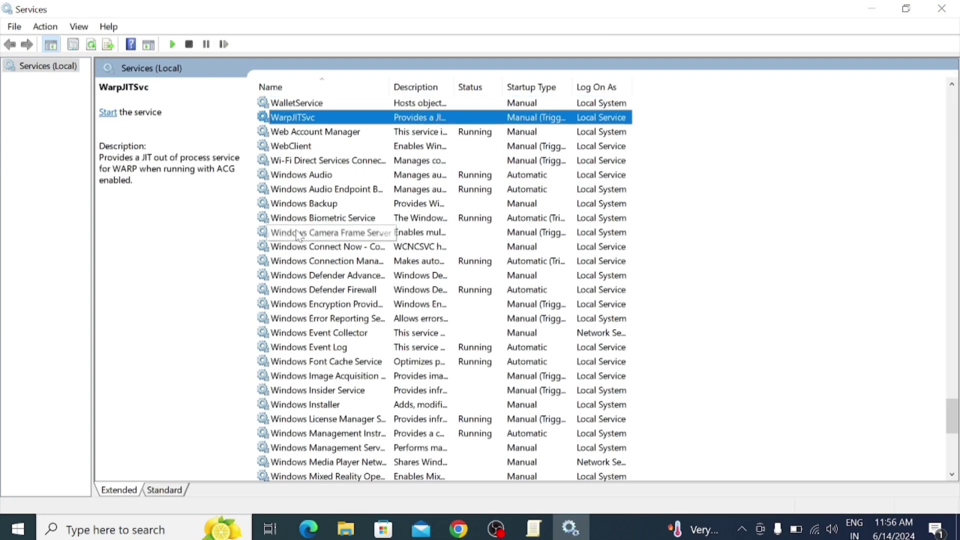
key("Down")
key("Down")
key("Down")
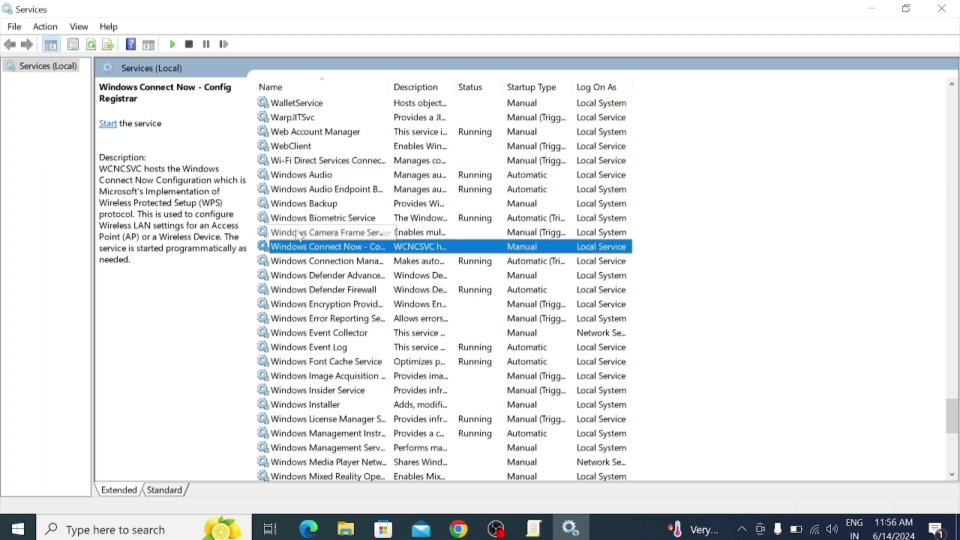
key("Down")
key("Down")
key("Down")
key("Down")
key("Down")
key("Down")
key("Down")
key("Down")
key("Down")
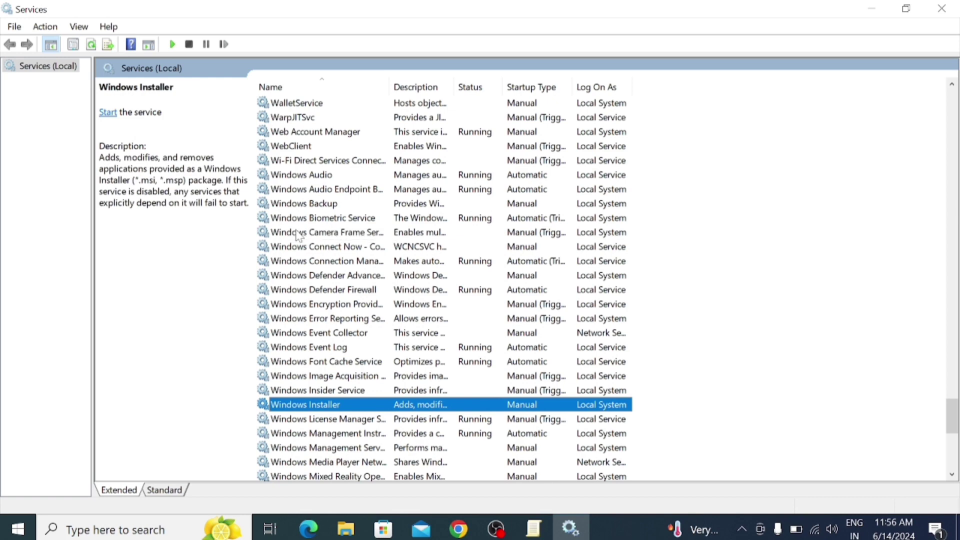
key("Down")
key("Down")
key("Down")
key("Down")
key("Down")
key("Down")
key("Down")
key("Down")
key("Down")
key("Down")
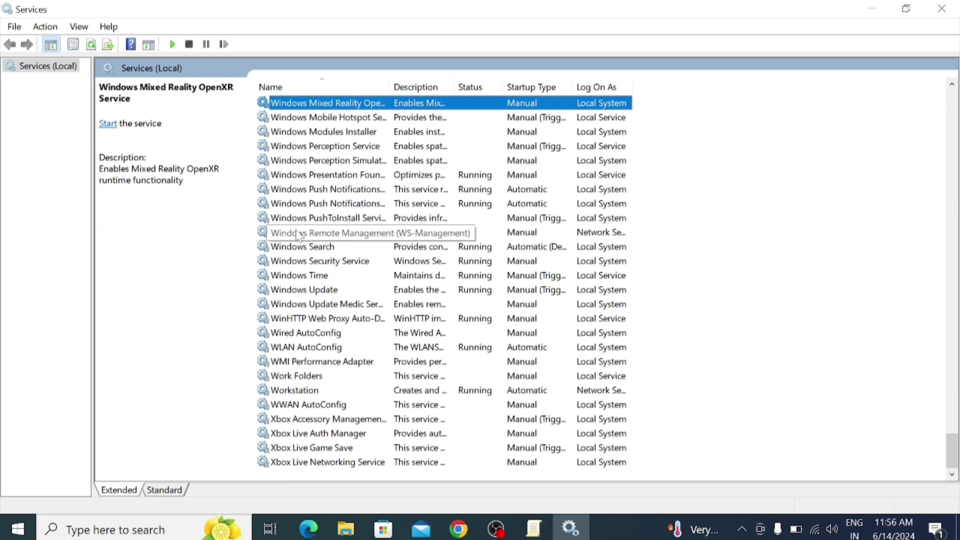
key("Down")
key("Down")
key("Down")
key("Down")
key("Down")
key("Down")
key("Down")
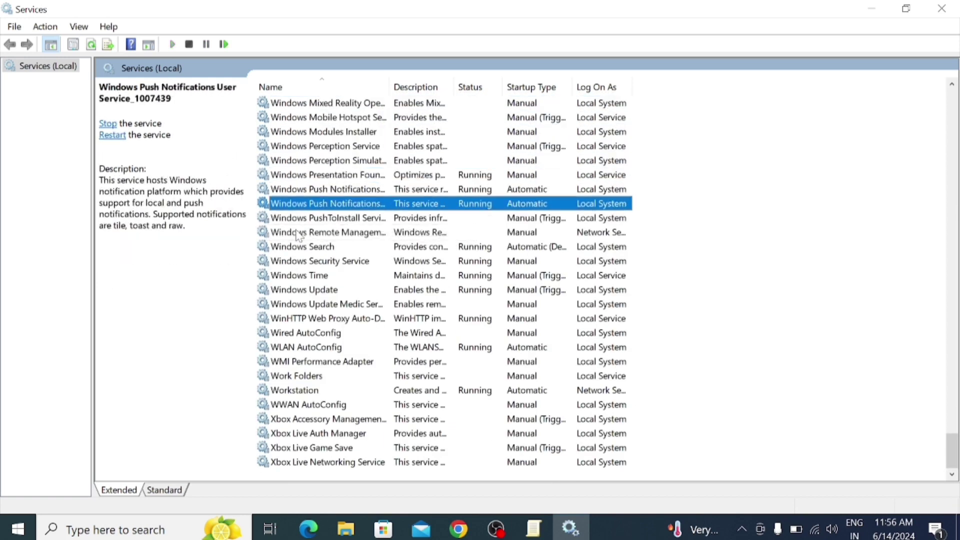
key("Down")
key("Down")
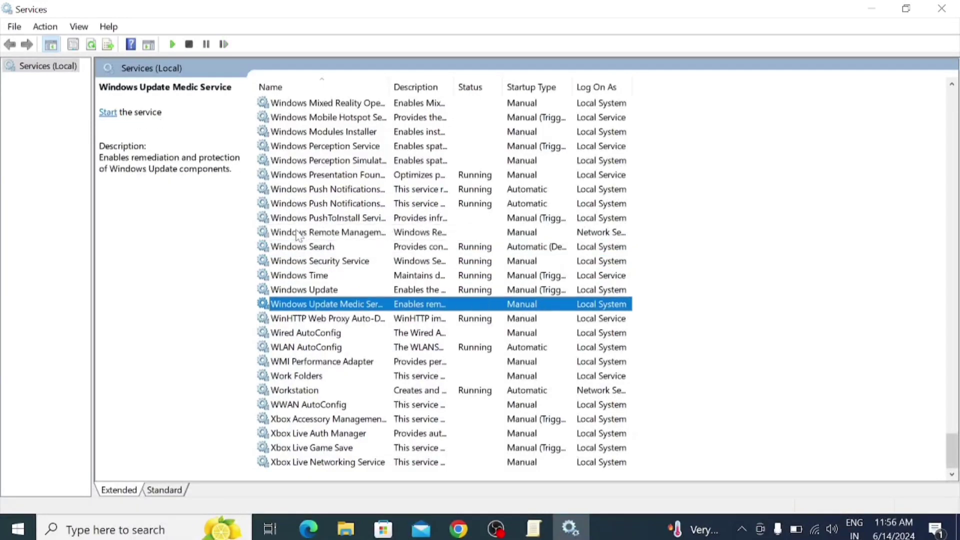
key("Up")
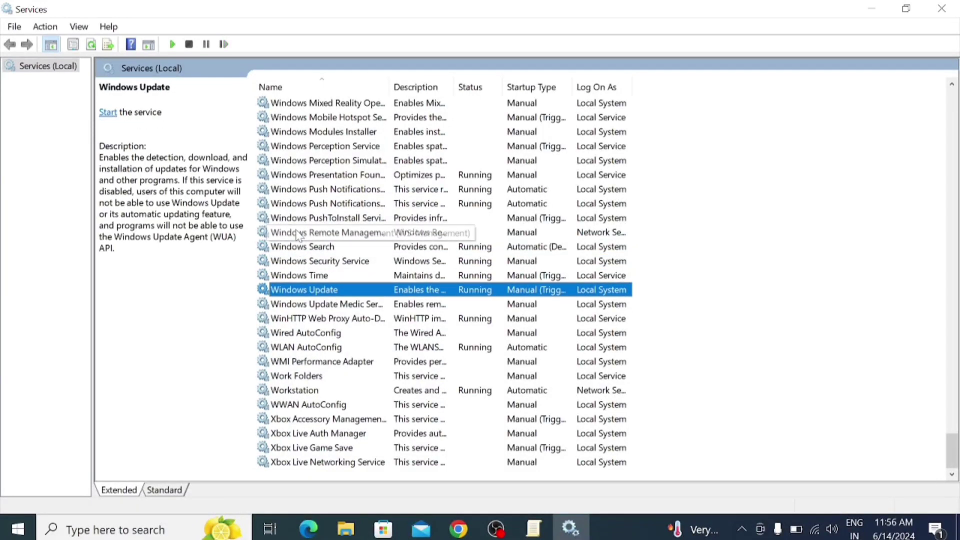
right_click(284, 292)
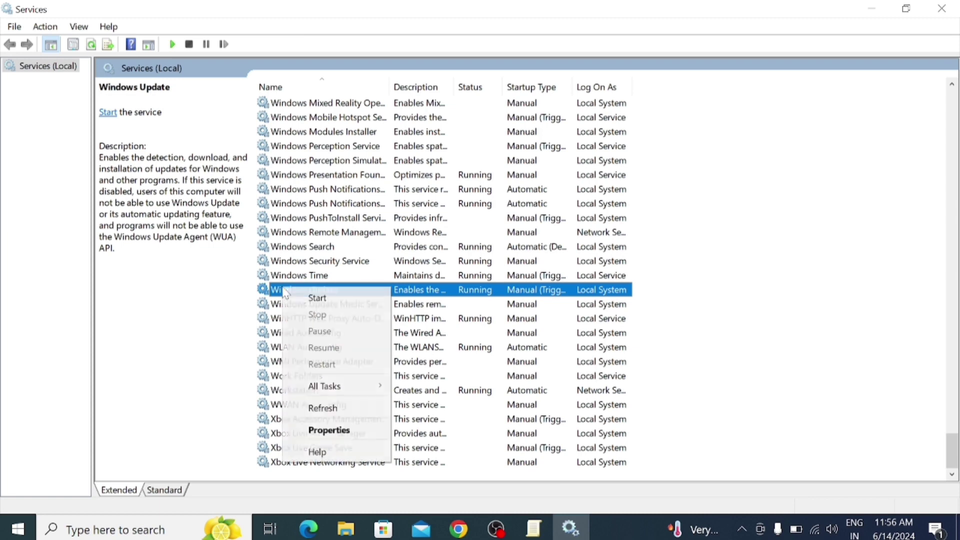
left_click(337, 431)
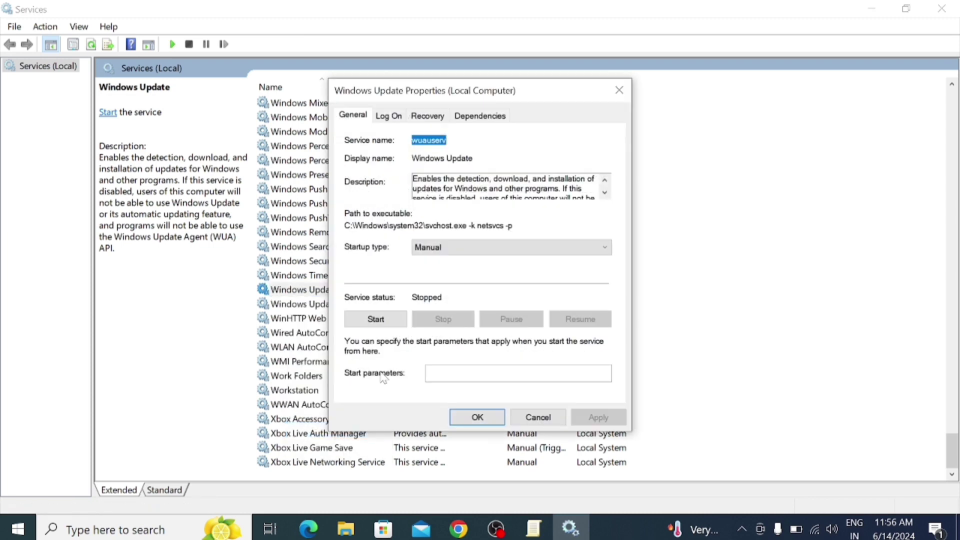
Step: Set the Windows Update service's startup type to Disabled, apply the change and confirm the properties
left_click(466, 253)
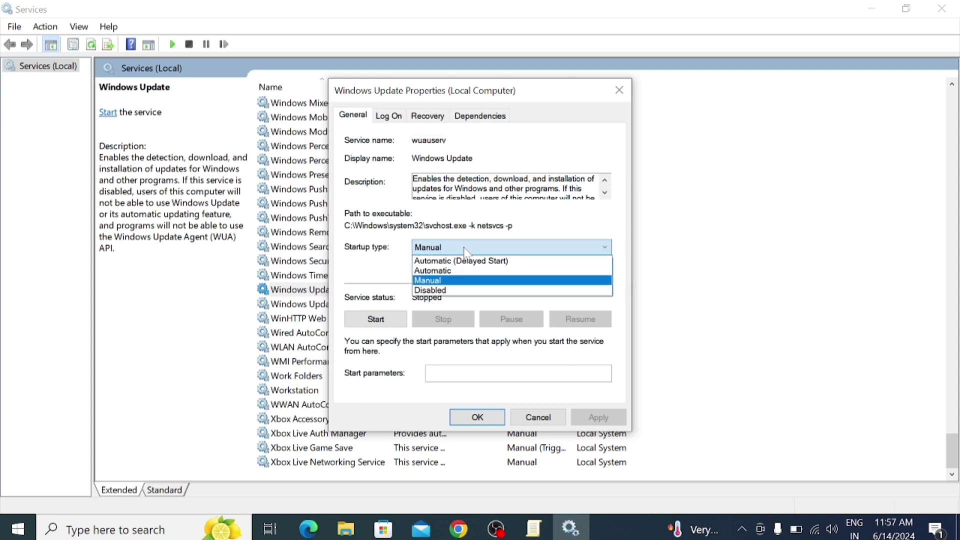
left_click(443, 291)
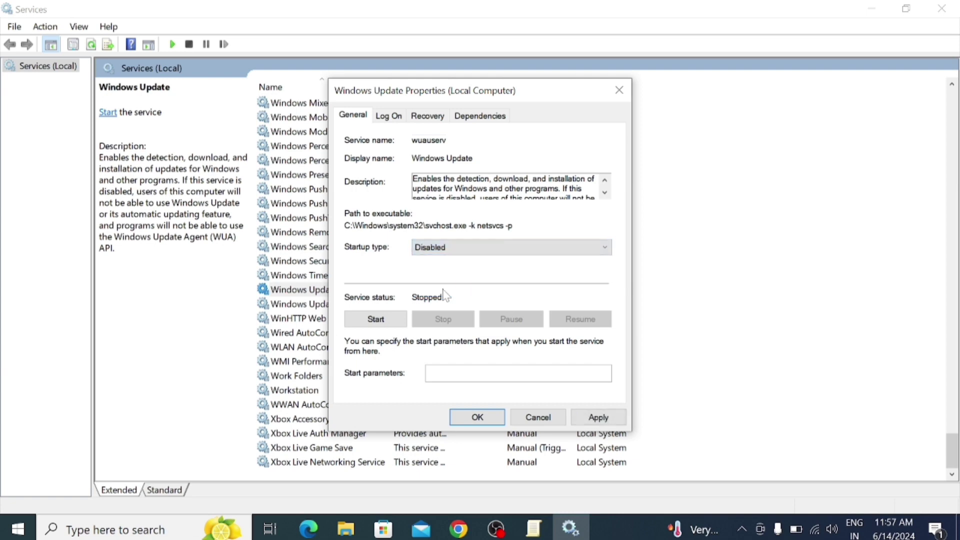
left_click(605, 419)
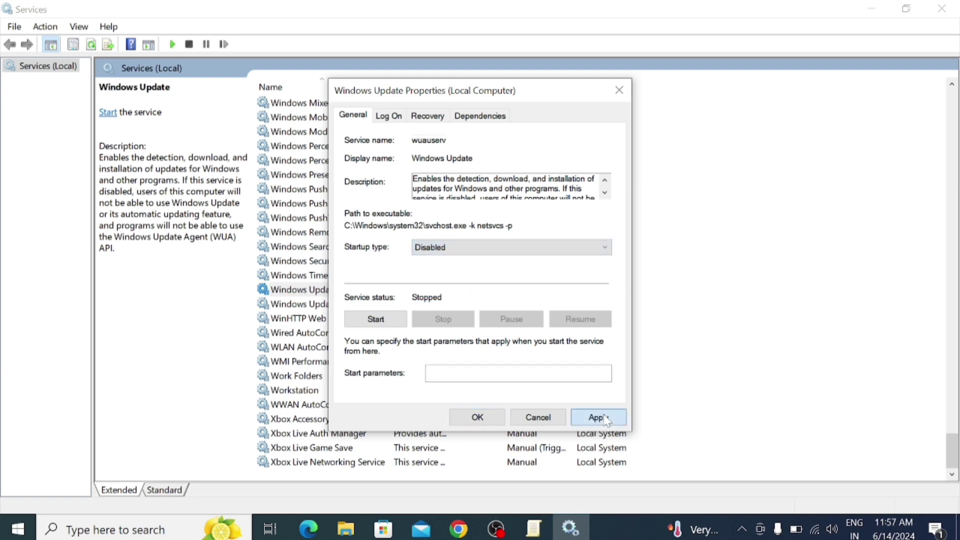
left_click(477, 418)
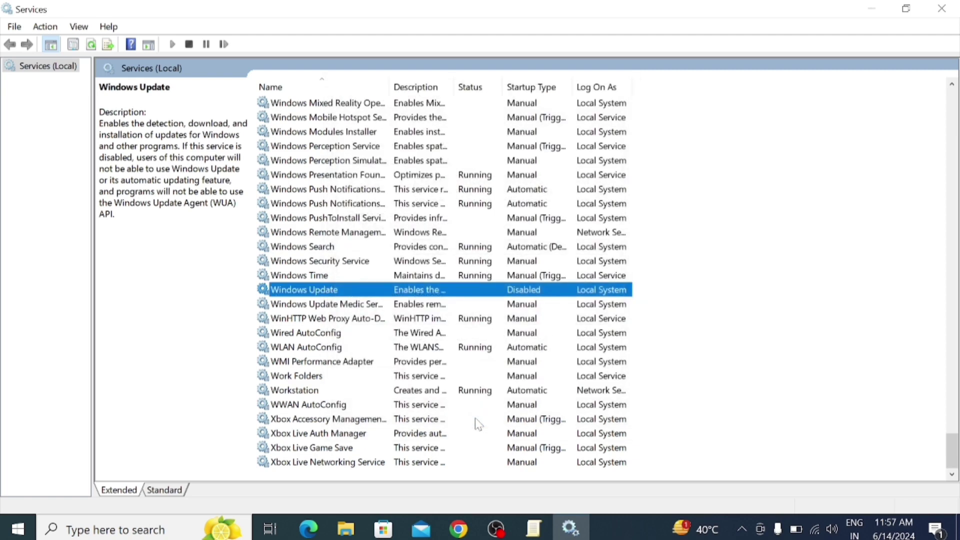
Step: Close the Services window and refresh the desktop
left_click(949, 16)
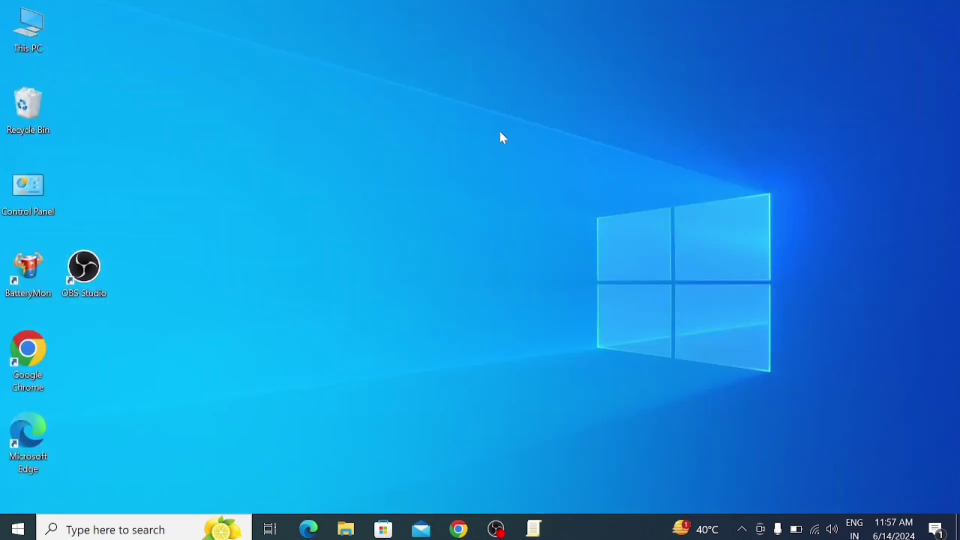
right_click(500, 133)
left_click(532, 178)
Step: Search Windows for the Settings app and open it
left_click(95, 529)
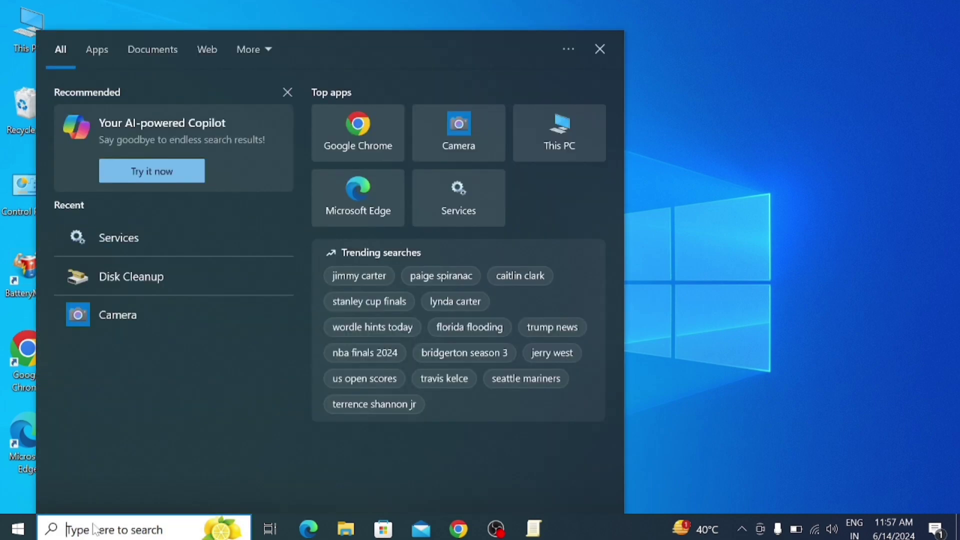
type("s")
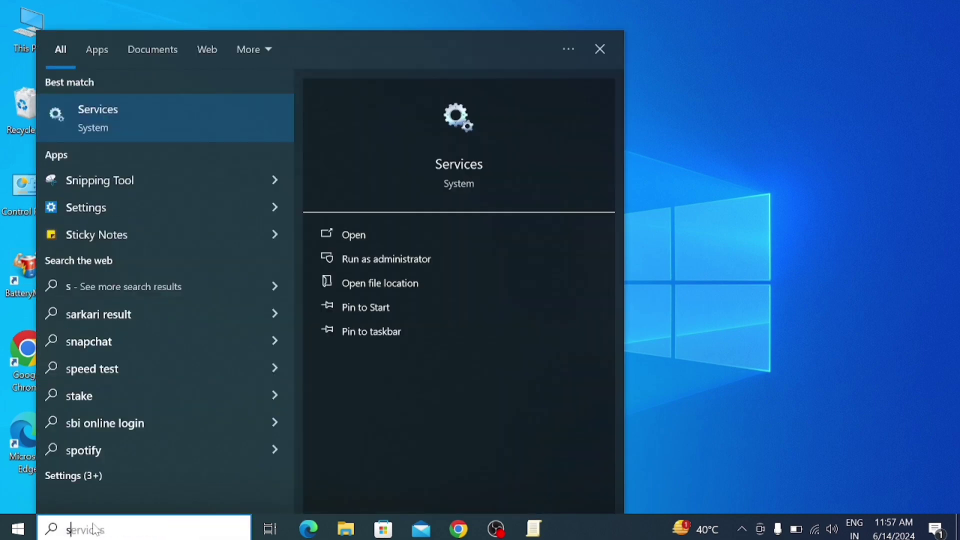
key("BackSpace")
type("sett")
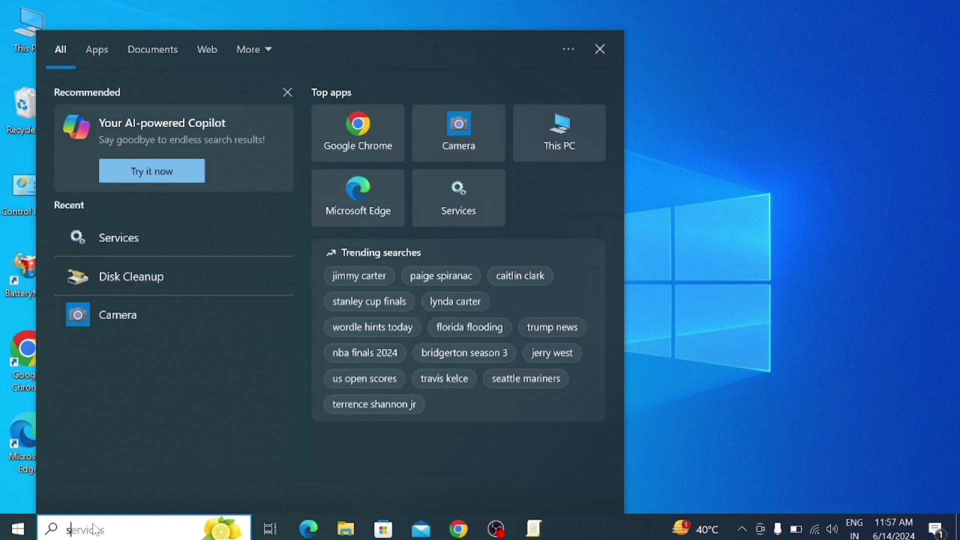
type("ings")
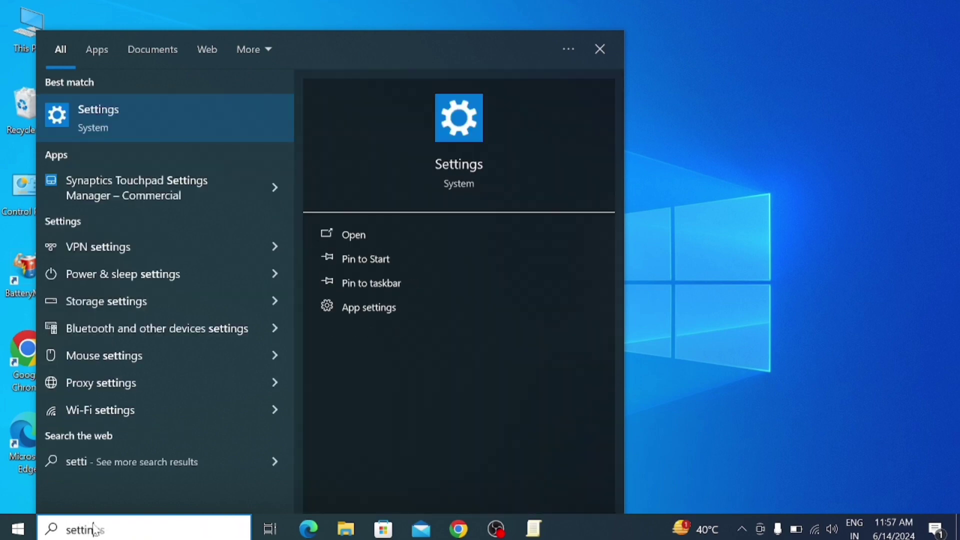
left_click(131, 115)
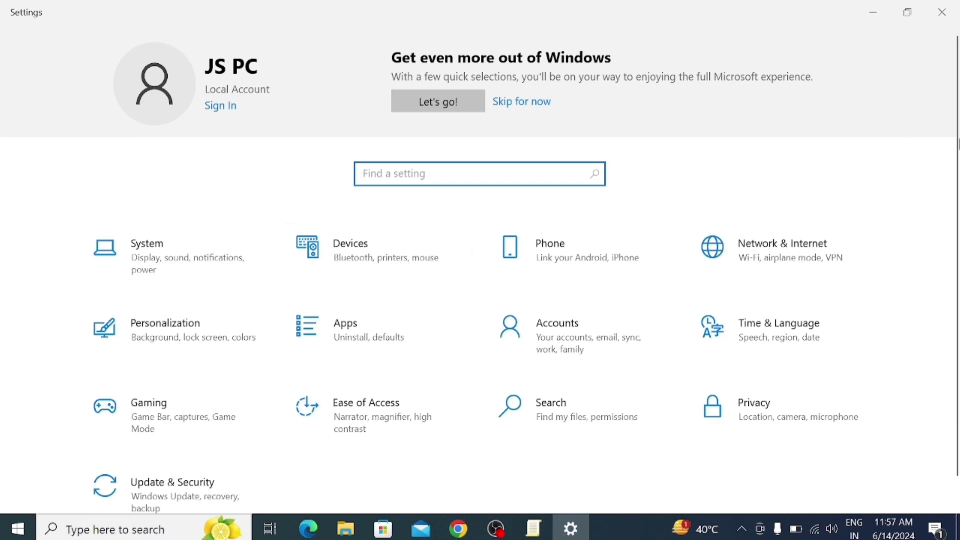
key("super+d")
key("super+d")
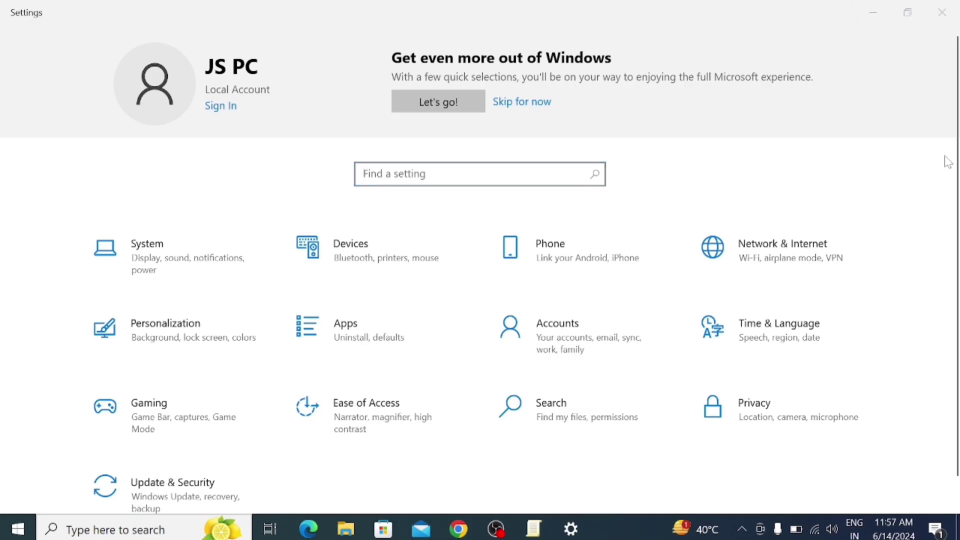
Step: Go to Update & Security and open the Advanced options of Windows Update
left_click(171, 499)
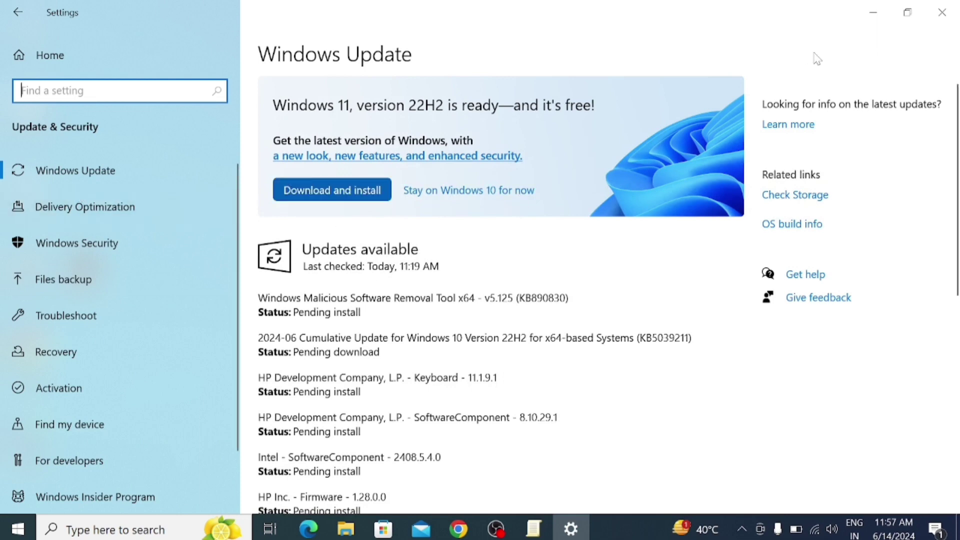
left_click_drag(955, 113, 953, 353)
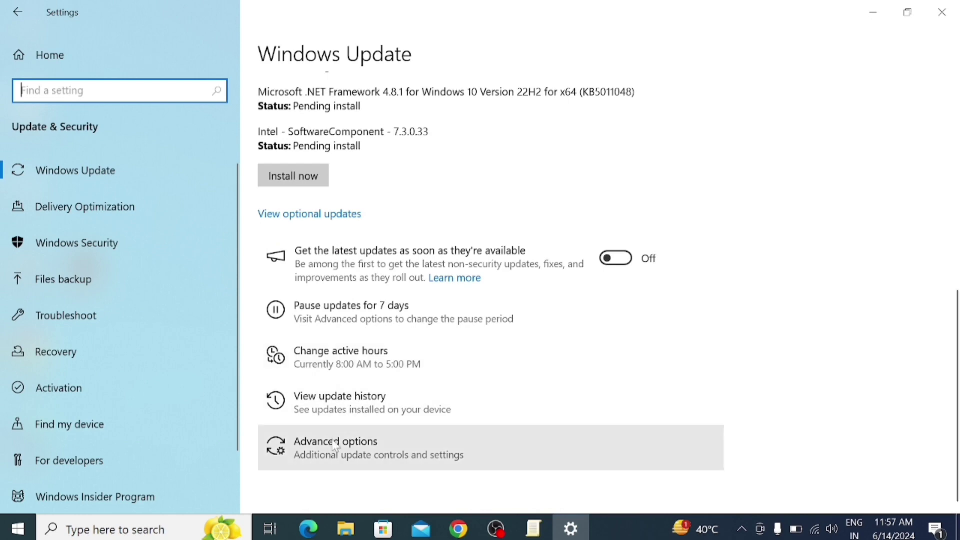
left_click(315, 447)
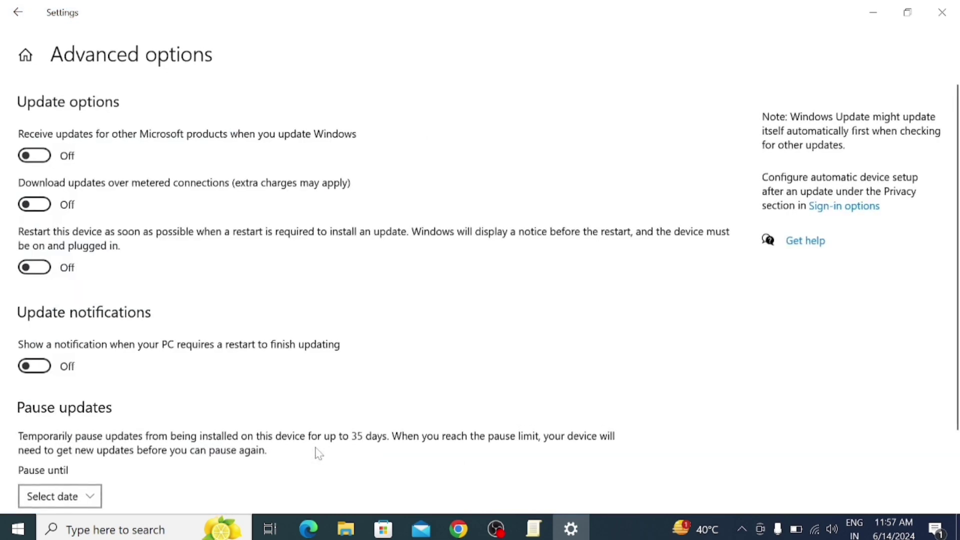
Step: Switch receiving updates for other Microsoft products on and back off, and close Settings
left_click(43, 156)
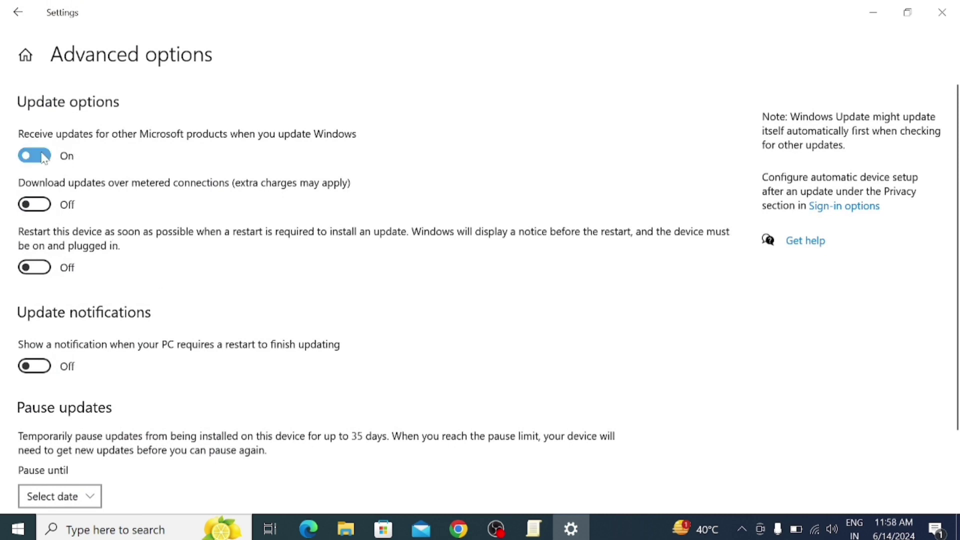
left_click(44, 156)
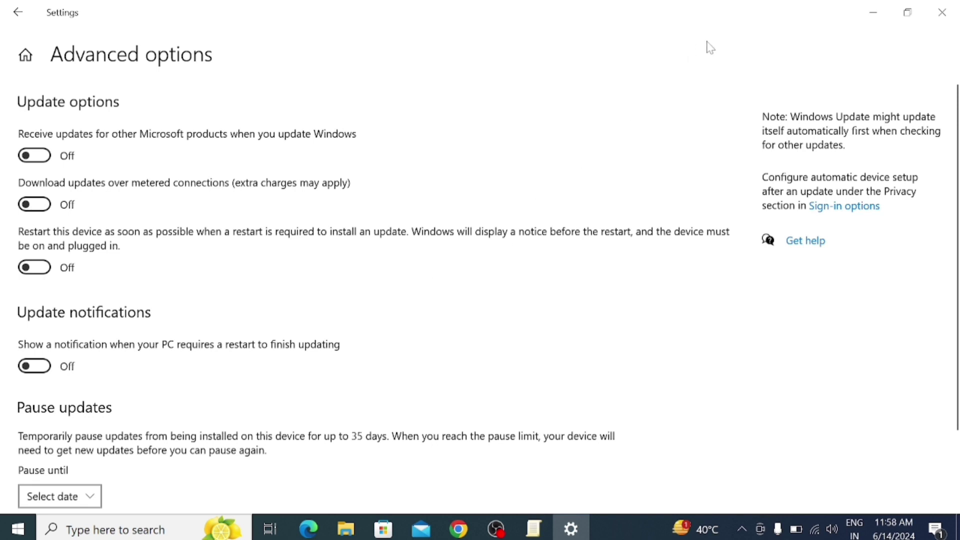
left_click(944, 15)
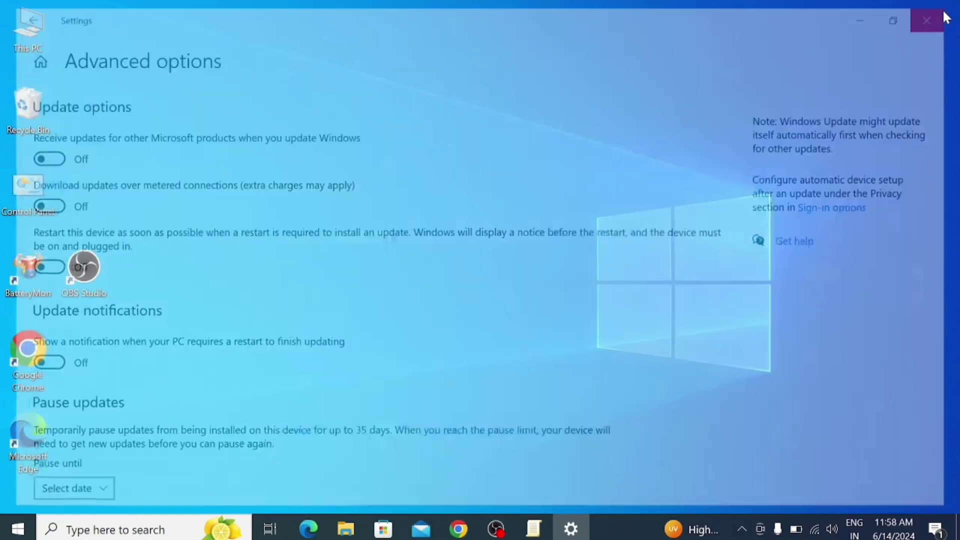